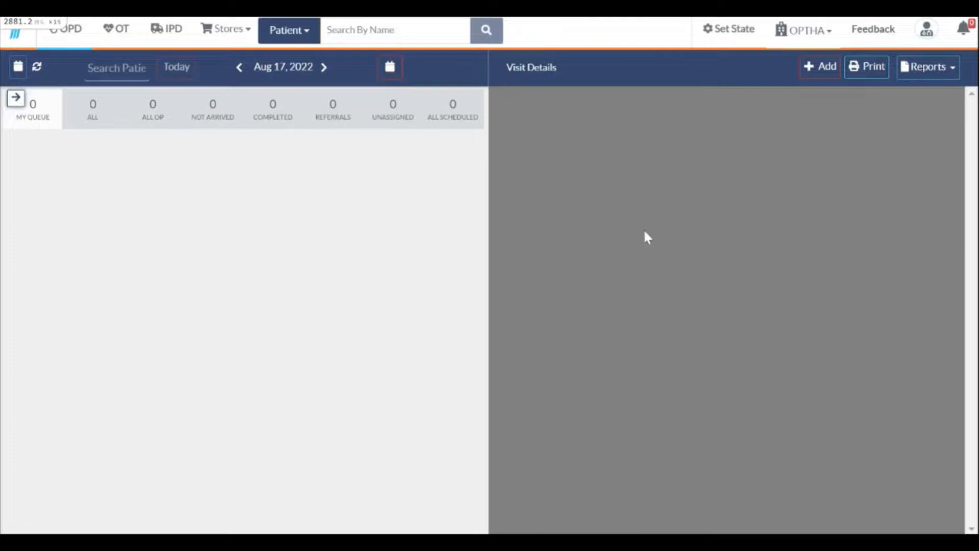
Open a blank registration form from the OPD Visit Details Add button via Add New Patient
{"action": "left_click", "coordinate": [824, 67]}
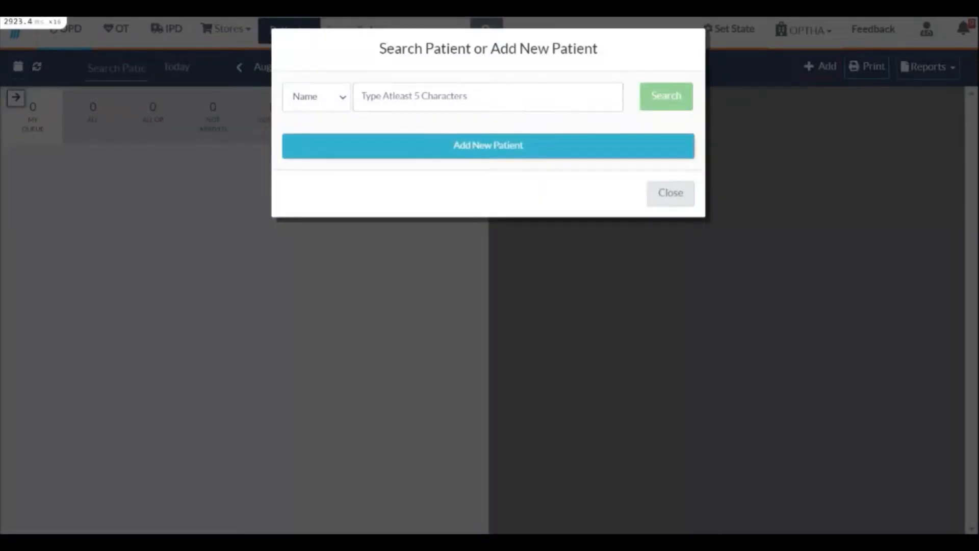
{"action": "left_click", "coordinate": [488, 146]}
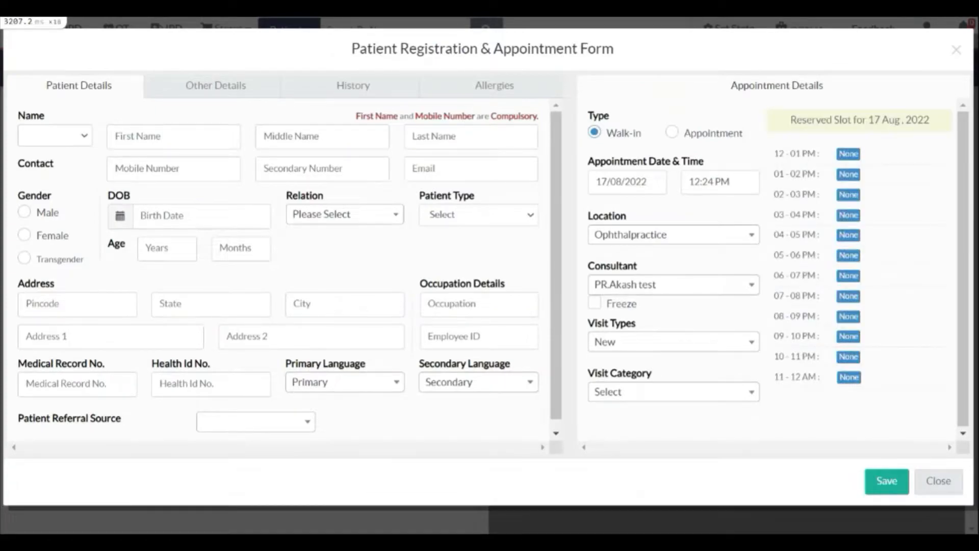
{"action": "left_click_drag", "start_coordinate": [366, 49], "coordinate": [512, 49]}
Enter the new patient's first name and mobile number
{"action": "left_click", "coordinate": [490, 50]}
{"action": "left_click", "coordinate": [185, 137]}
{"action": "type", "text": "bhavan"}
{"action": "key", "text": "Tab"}
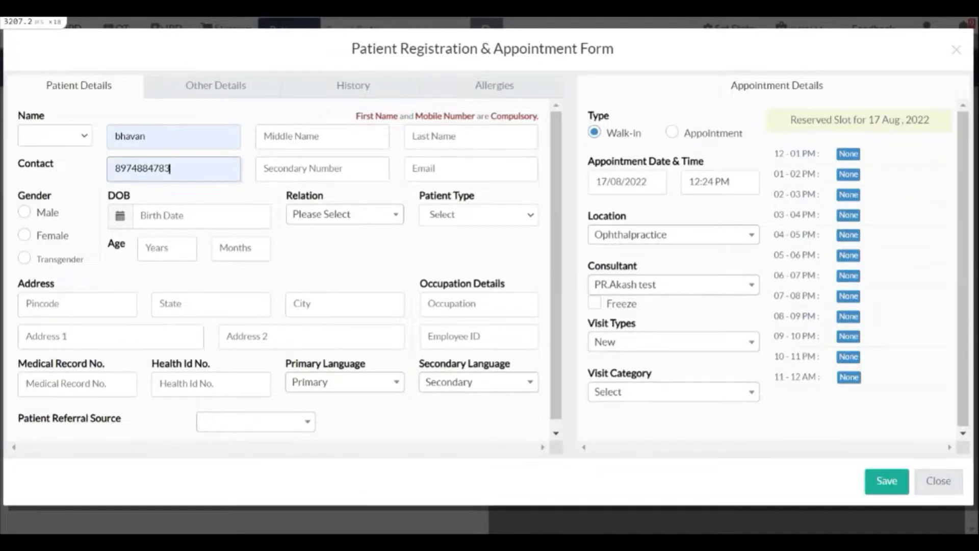
Set Relation to Mother and fill in the relative's name
{"action": "left_click_drag", "start_coordinate": [285, 196], "coordinate": [332, 201]}
{"action": "left_click", "coordinate": [332, 202]}
{"action": "left_click", "coordinate": [335, 220]}
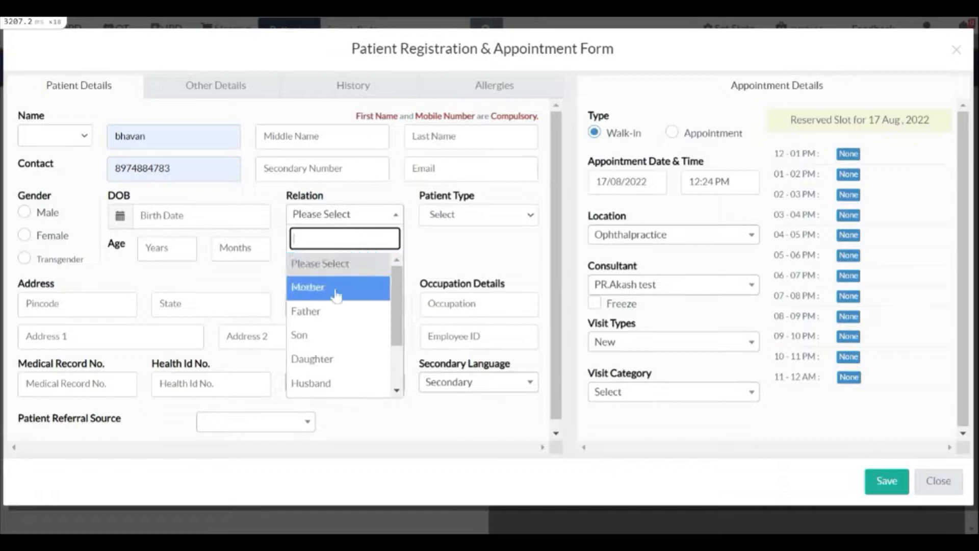
{"action": "left_click", "coordinate": [320, 298]}
{"action": "left_click", "coordinate": [295, 250]}
{"action": "type", "text": "mather"}
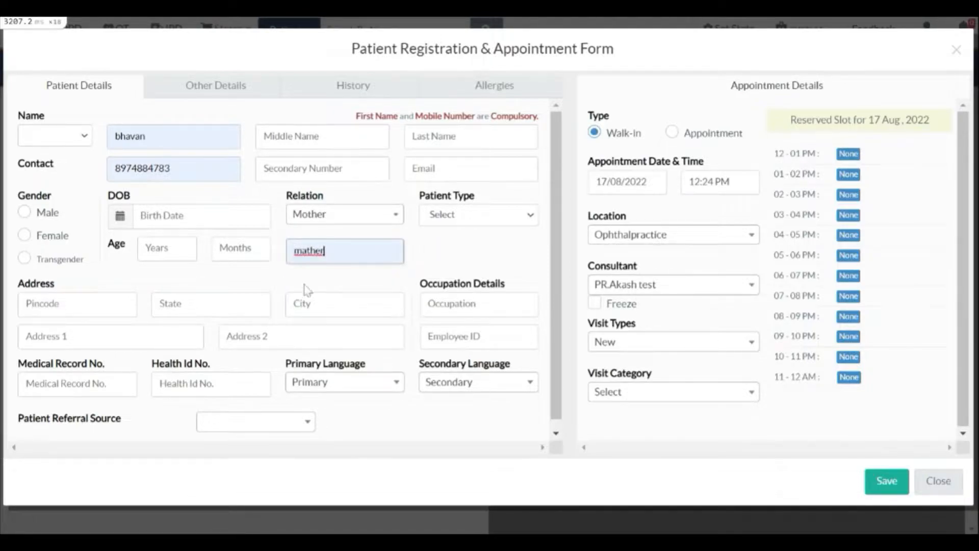
Leave primary and secondary language unset and switch to the Other Details section
{"action": "left_click_drag", "start_coordinate": [18, 196], "coordinate": [30, 196]}
{"action": "left_click_drag", "start_coordinate": [419, 196], "coordinate": [458, 197]}
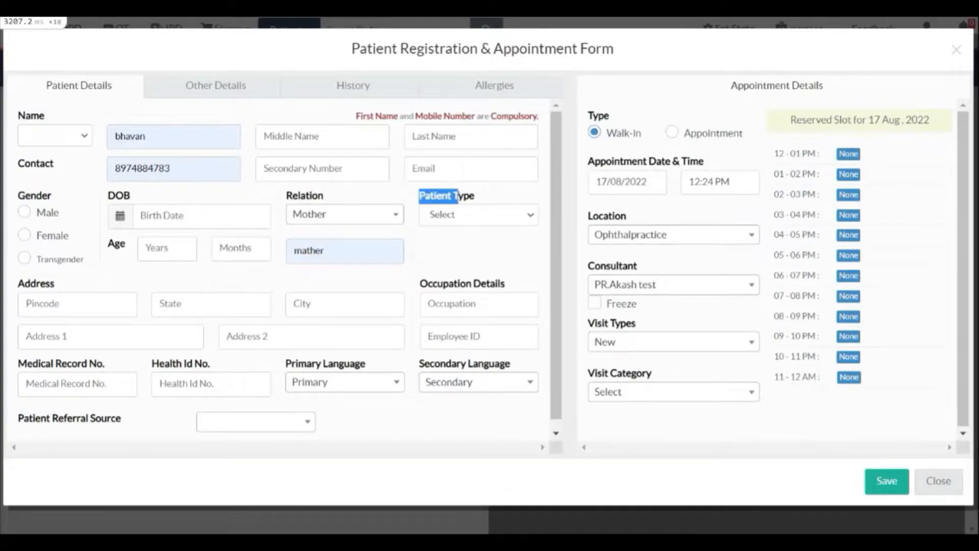
{"action": "left_click_drag", "start_coordinate": [31, 283], "coordinate": [56, 283]}
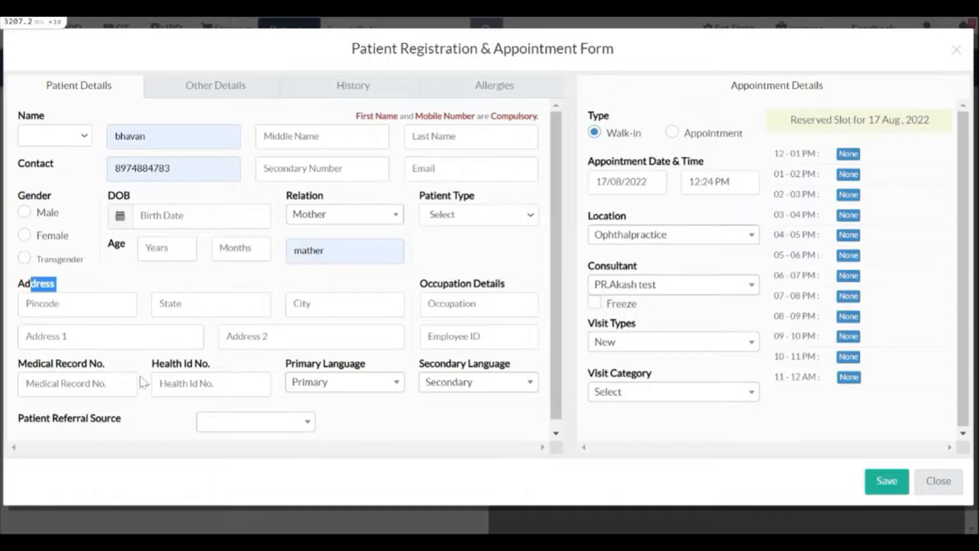
{"action": "left_click_drag", "start_coordinate": [287, 363], "coordinate": [512, 363]}
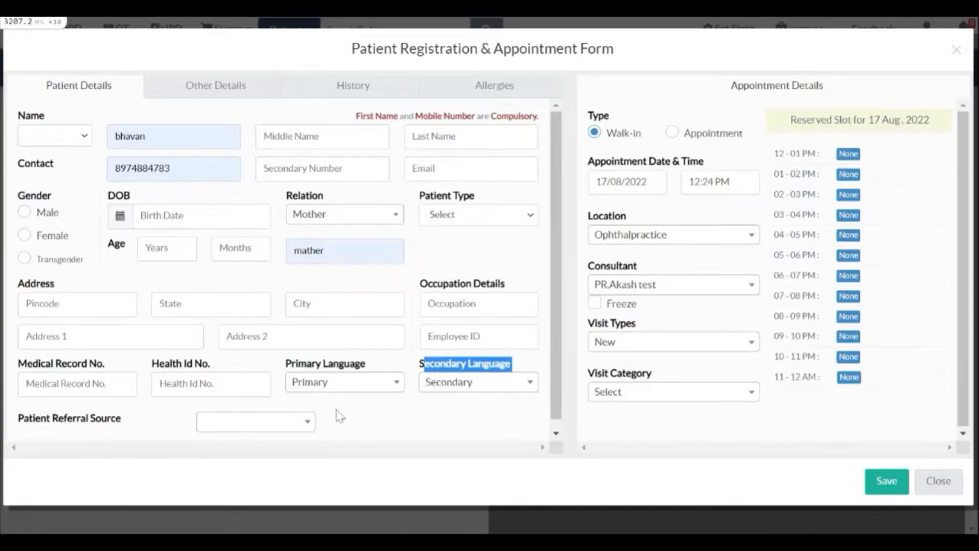
{"action": "left_click", "coordinate": [329, 387]}
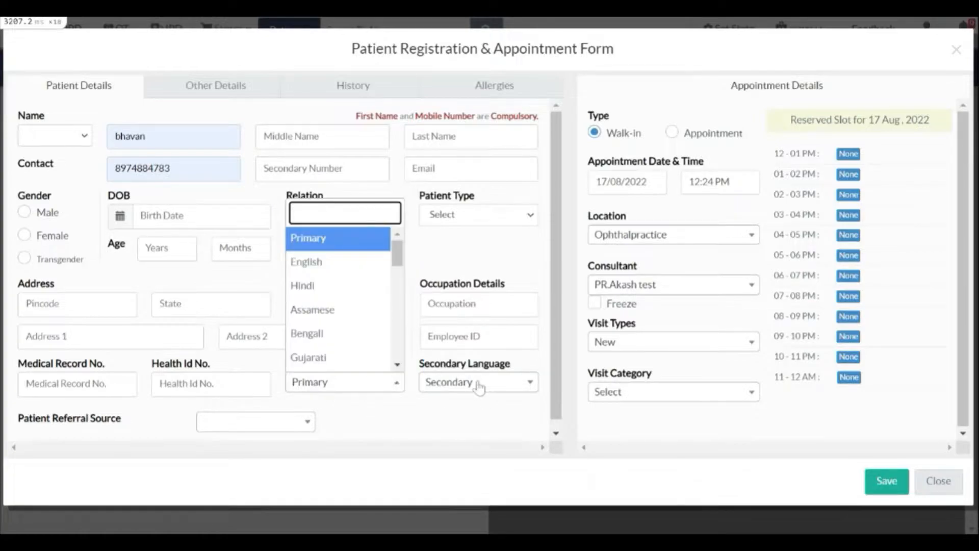
{"action": "left_click", "coordinate": [479, 388]}
{"action": "left_click", "coordinate": [437, 419]}
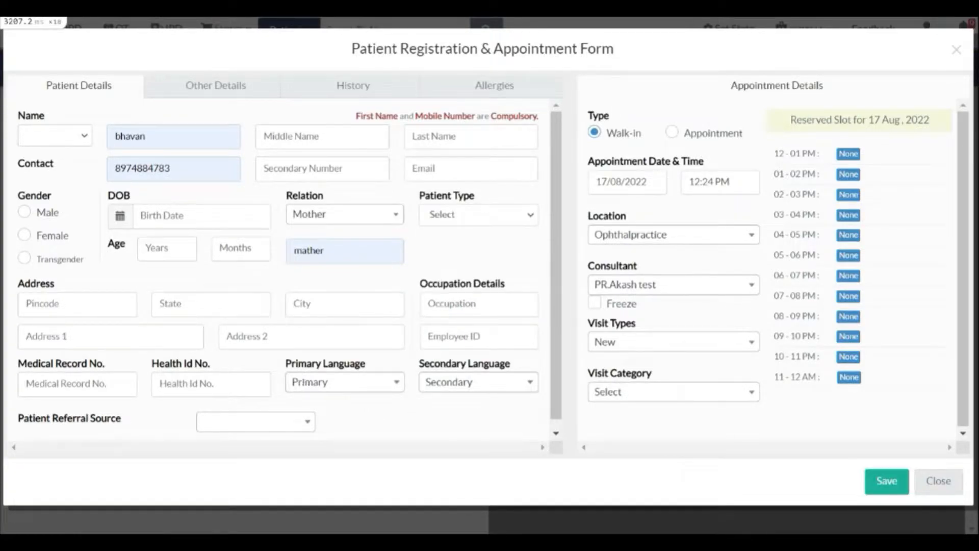
{"action": "left_click", "coordinate": [222, 93]}
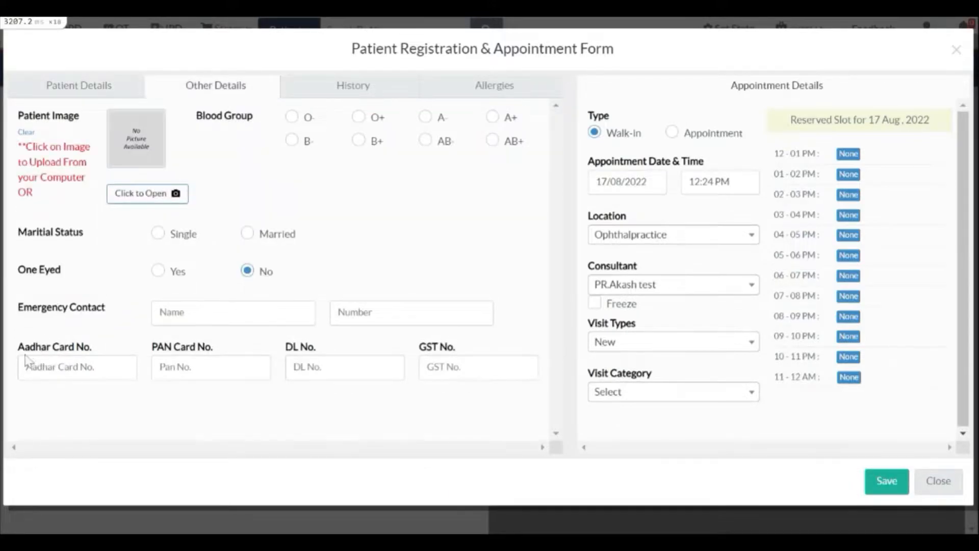
{"action": "left_click_drag", "start_coordinate": [31, 347], "coordinate": [75, 348]}
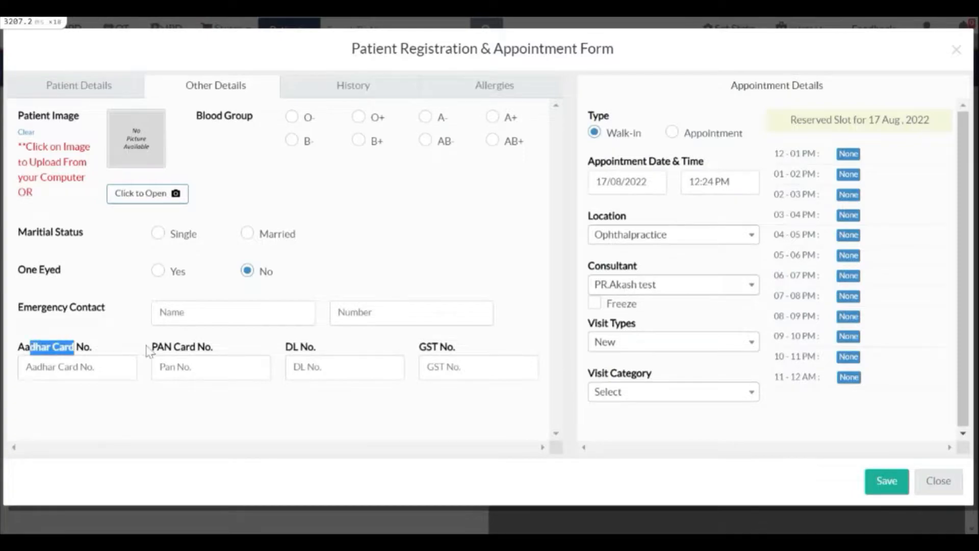
{"action": "left_click_drag", "start_coordinate": [157, 347], "coordinate": [228, 349]}
{"action": "left_click", "coordinate": [222, 392]}
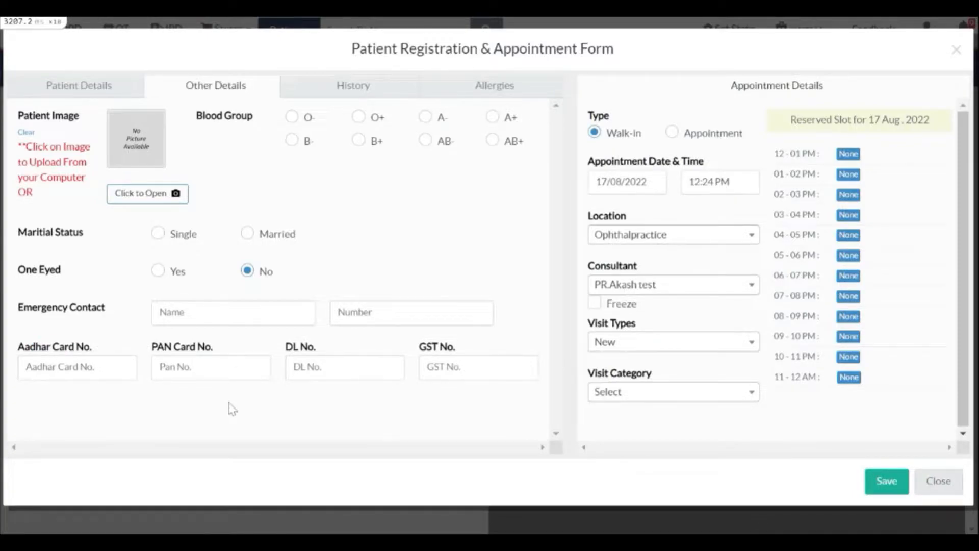
{"action": "left_click_drag", "start_coordinate": [419, 347], "coordinate": [484, 350]}
{"action": "left_click", "coordinate": [484, 349]}
{"action": "left_click_drag", "start_coordinate": [590, 330], "coordinate": [682, 339]}
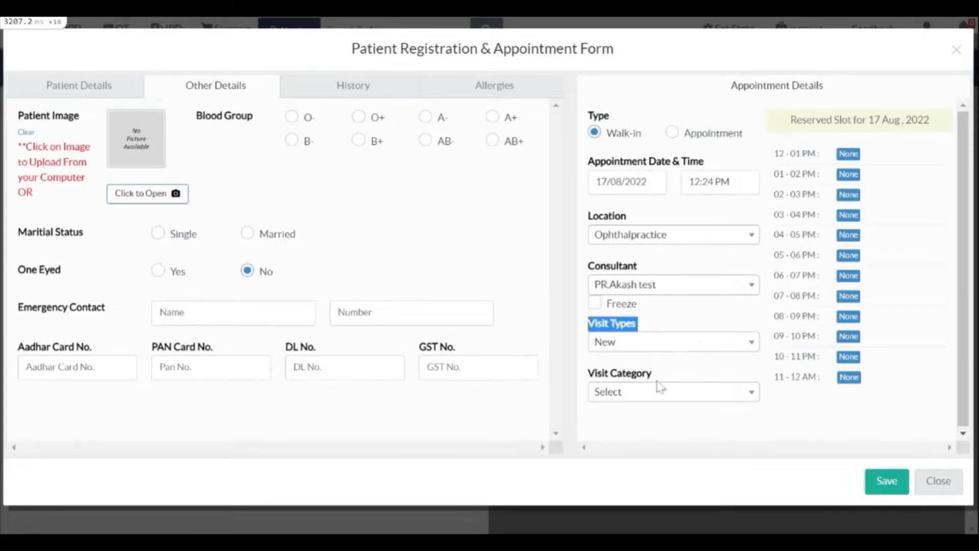
{"action": "left_click_drag", "start_coordinate": [593, 374], "coordinate": [638, 375]}
{"action": "left_click", "coordinate": [641, 371]}
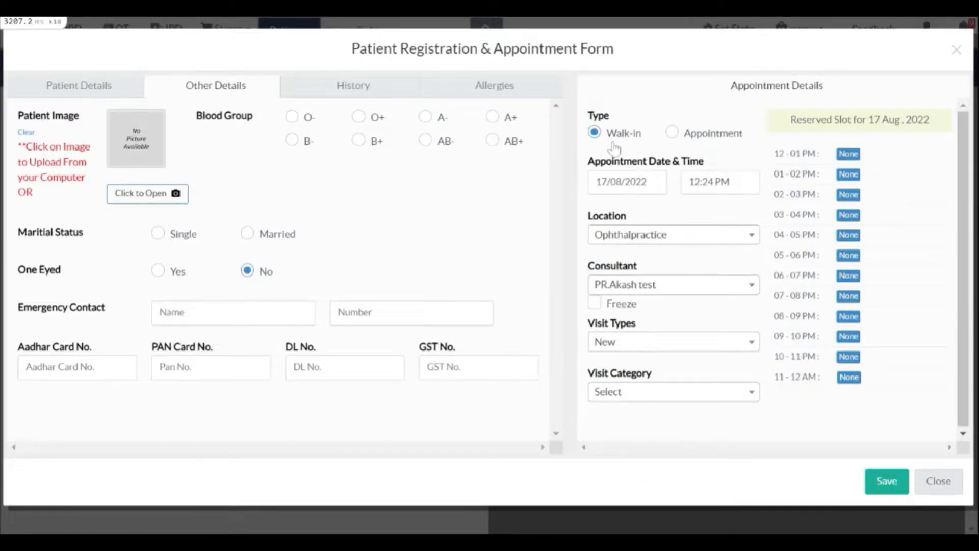
{"action": "left_click_drag", "start_coordinate": [616, 136], "coordinate": [637, 138]}
{"action": "left_click", "coordinate": [646, 137]}
{"action": "left_click", "coordinate": [672, 131]}
{"action": "left_click", "coordinate": [634, 182]}
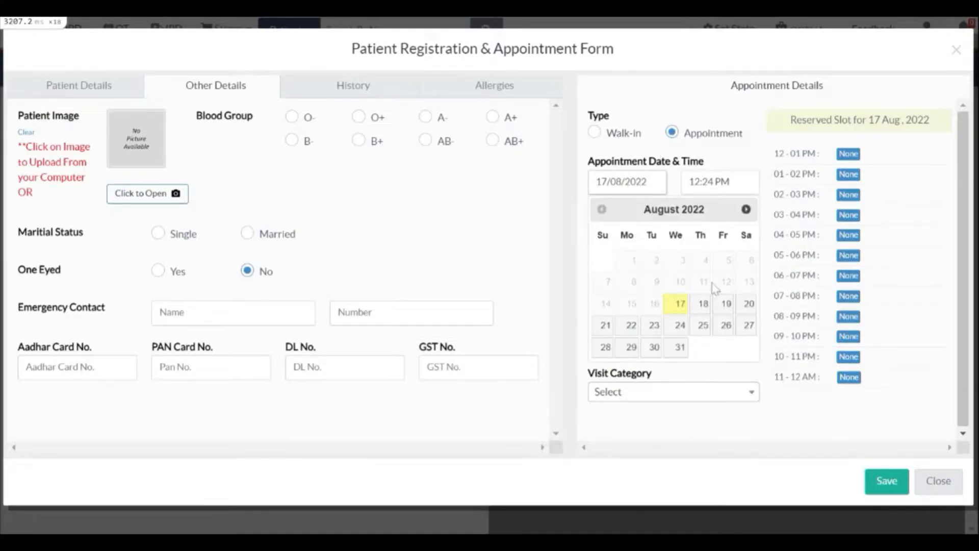
{"action": "left_click", "coordinate": [724, 197]}
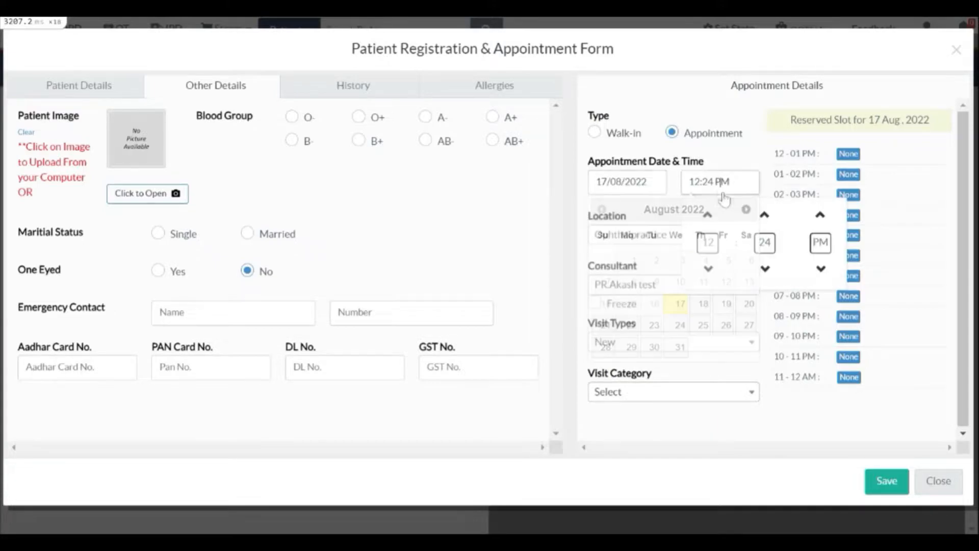
{"action": "left_click", "coordinate": [575, 176]}
{"action": "left_click", "coordinate": [596, 134]}
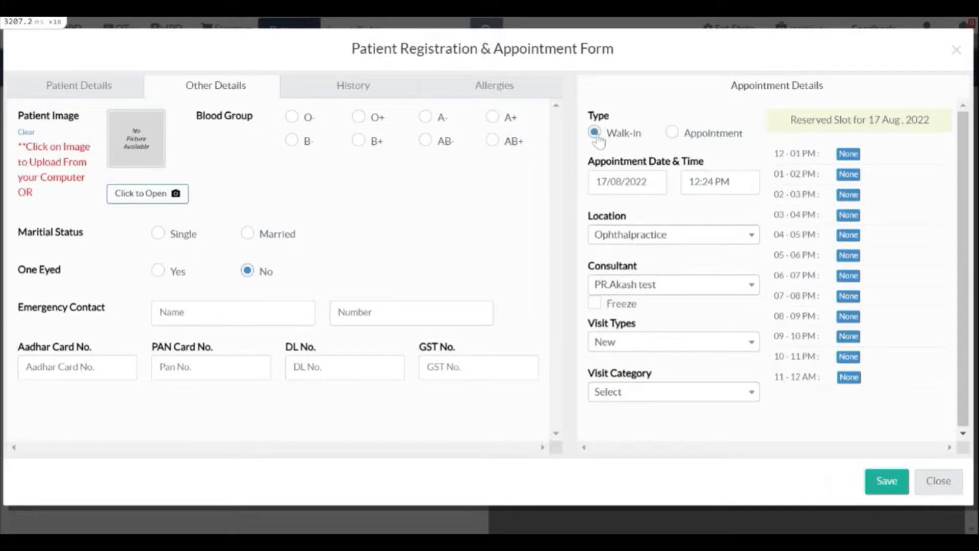
Save the walk-in patient's registration and open the visit from My Queue
{"action": "left_click", "coordinate": [888, 480]}
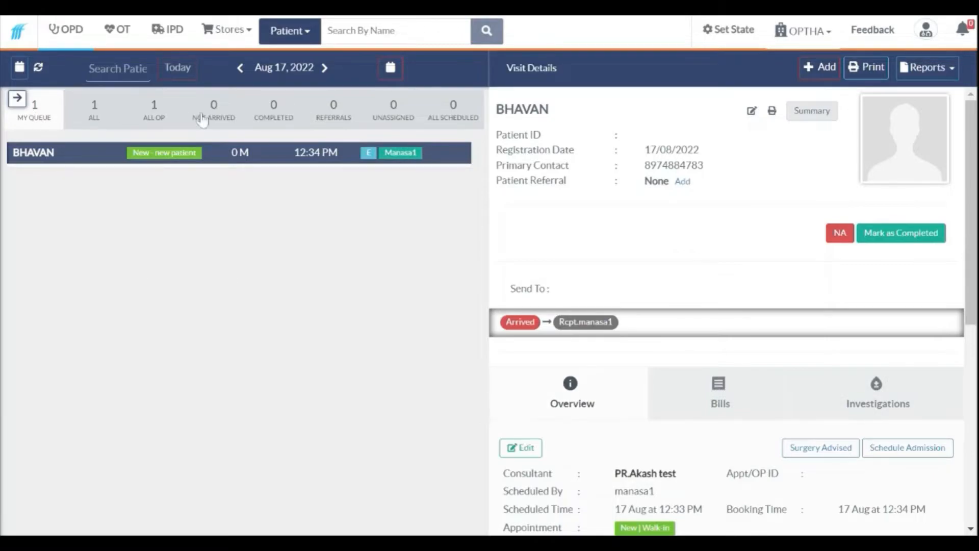
{"action": "left_click", "coordinate": [232, 119]}
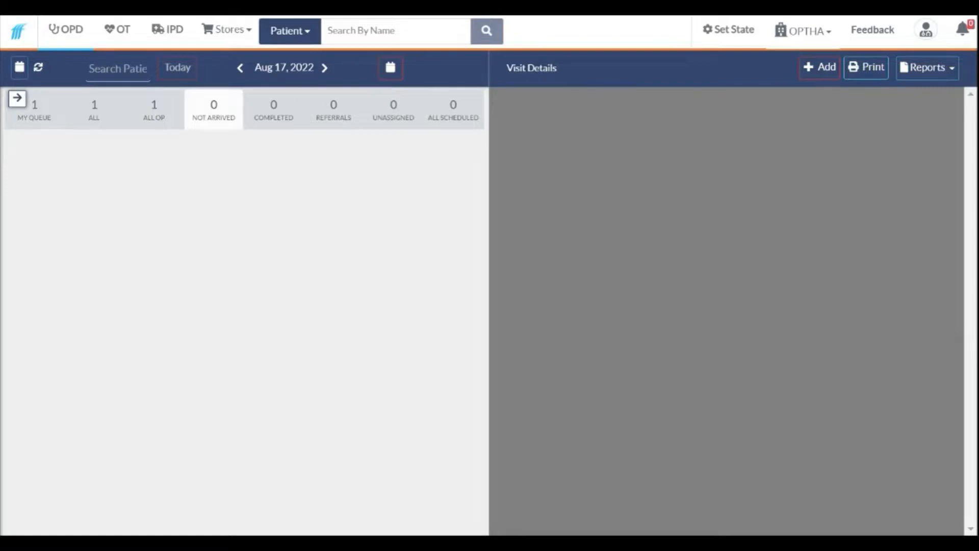
{"action": "left_click", "coordinate": [42, 126]}
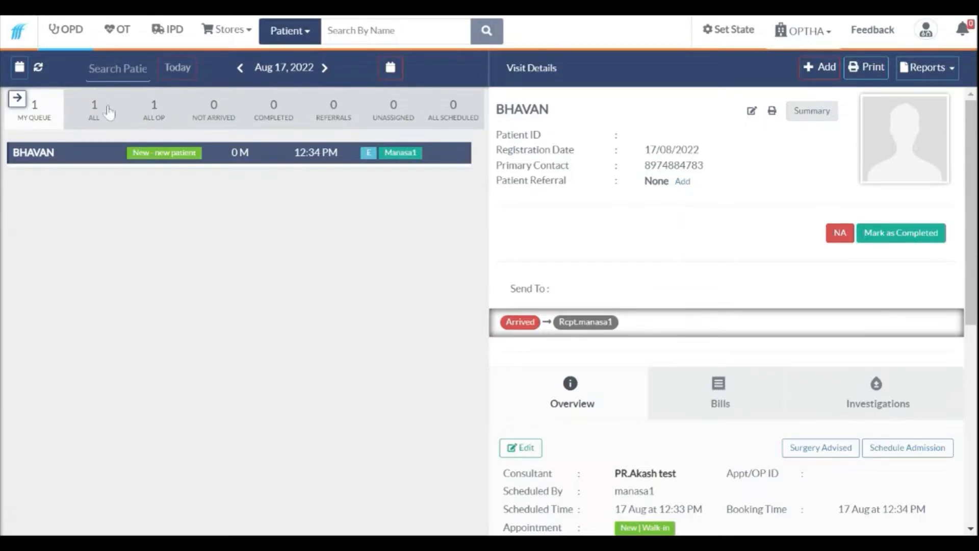
{"action": "left_click", "coordinate": [49, 123]}
Review the Not Arrived, My Queue and All Scheduled lists, ending on ALL OP
{"action": "left_click", "coordinate": [216, 122]}
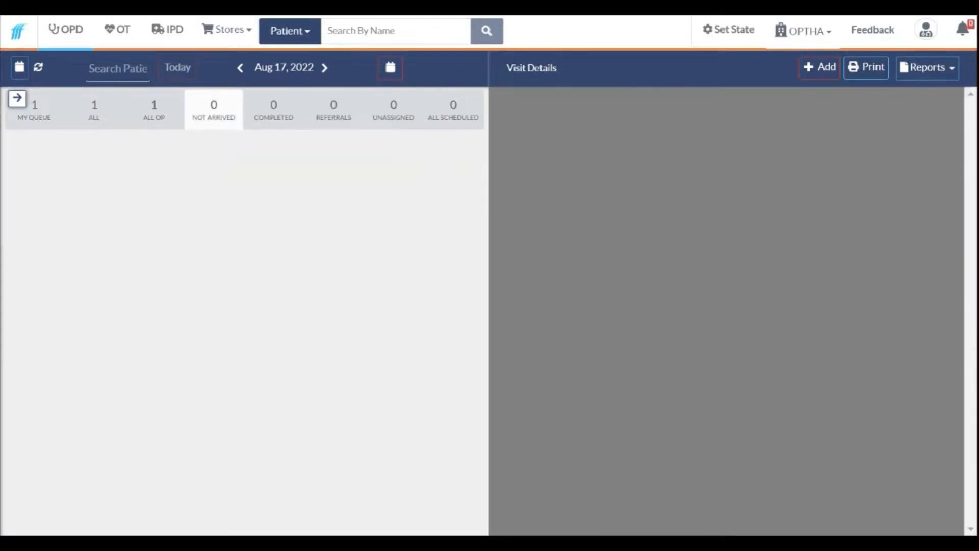
{"action": "left_click", "coordinate": [39, 116]}
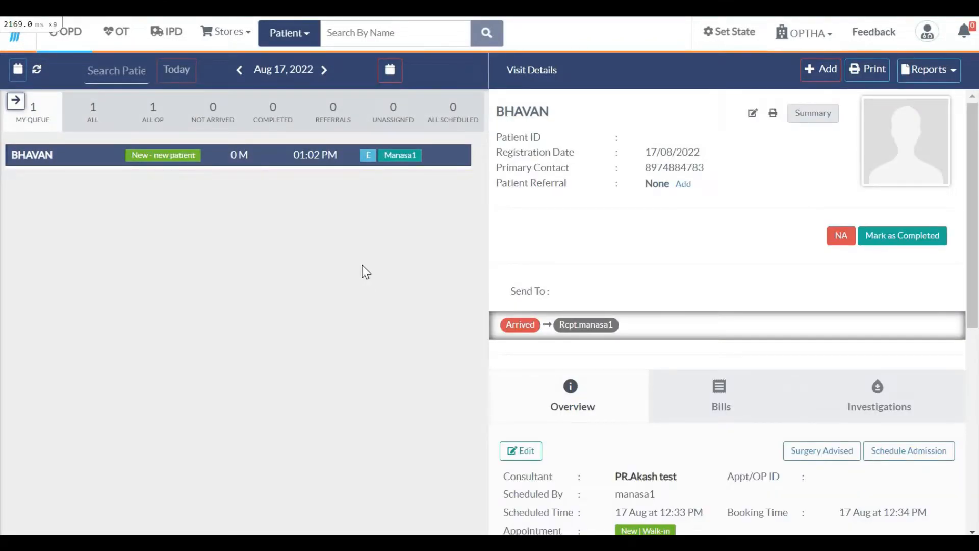
{"action": "left_click", "coordinate": [155, 109]}
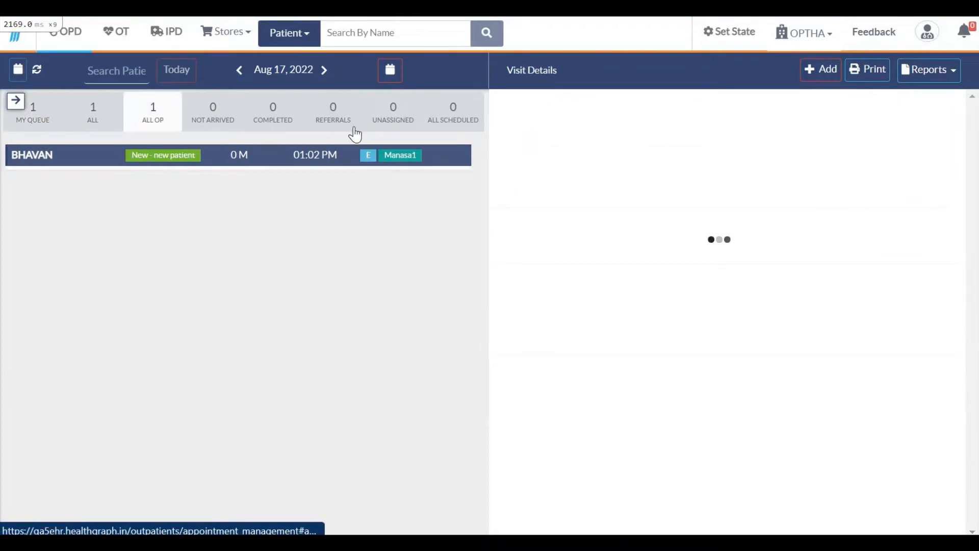
{"action": "left_click", "coordinate": [451, 117]}
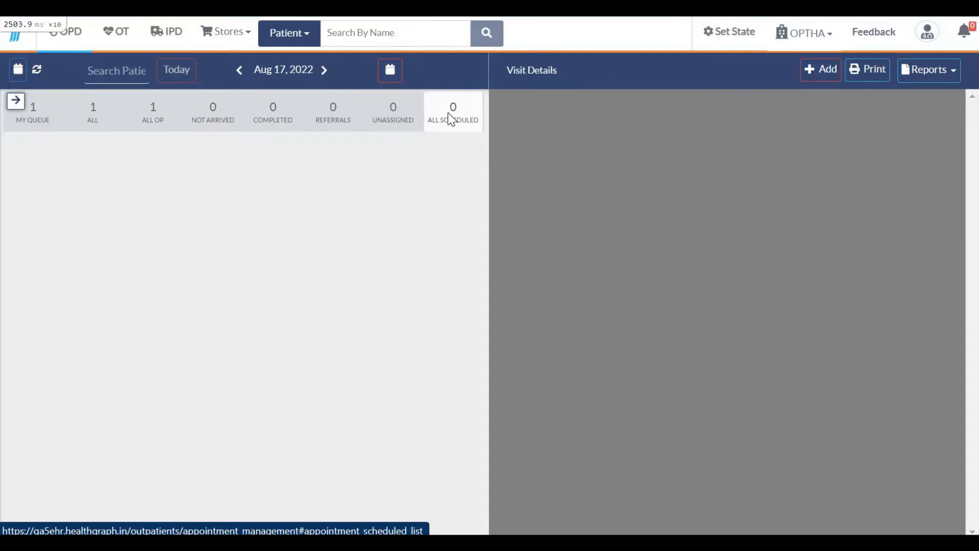
{"action": "left_click", "coordinate": [155, 123]}
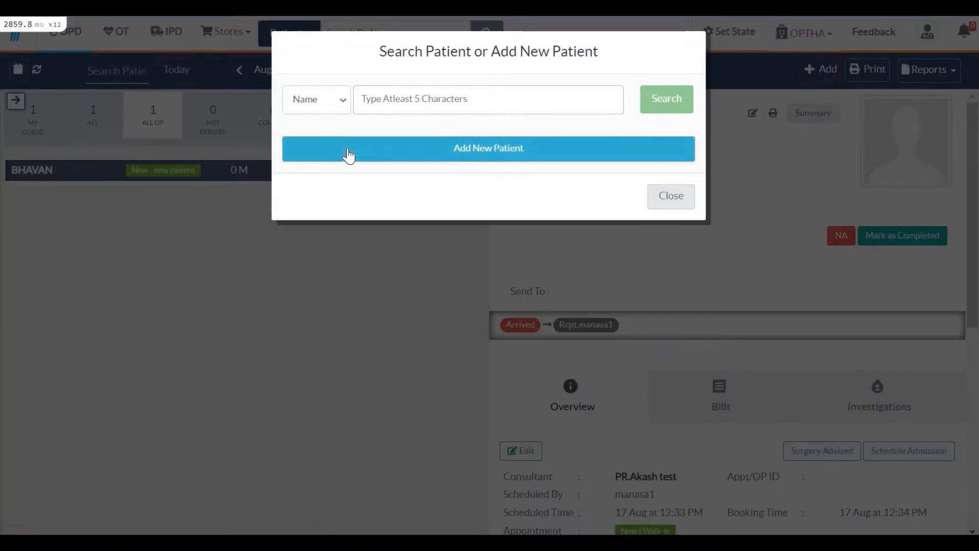
Start a new patient with the suggested first name and contact number
{"action": "left_click", "coordinate": [328, 155]}
{"action": "left_click", "coordinate": [223, 146]}
{"action": "left_click", "coordinate": [179, 203]}
{"action": "left_click", "coordinate": [170, 173]}
{"action": "left_click", "coordinate": [185, 236]}
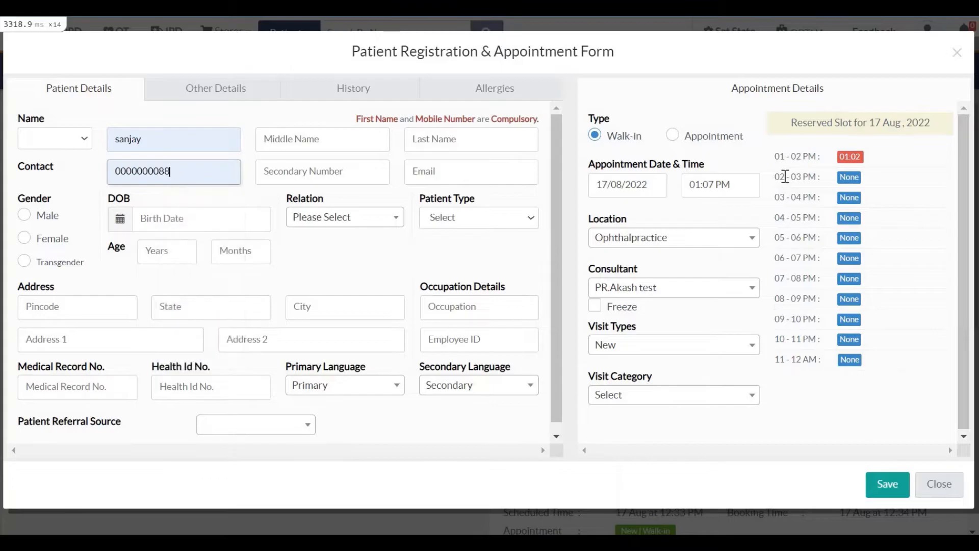
Book it as a scheduled appointment at 03:07 PM on 17 Aug and save
{"action": "left_click", "coordinate": [674, 136]}
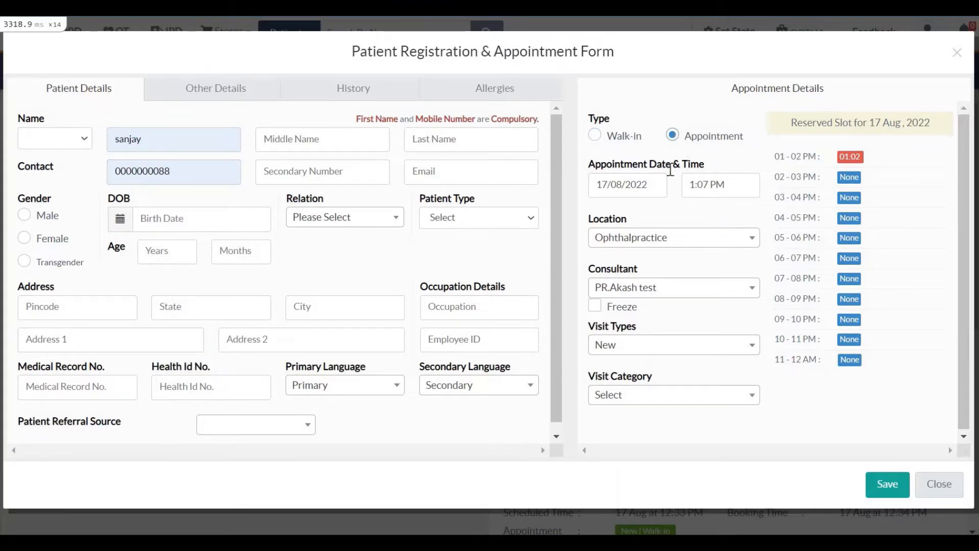
{"action": "left_click", "coordinate": [699, 187]}
{"action": "left_click", "coordinate": [708, 218]}
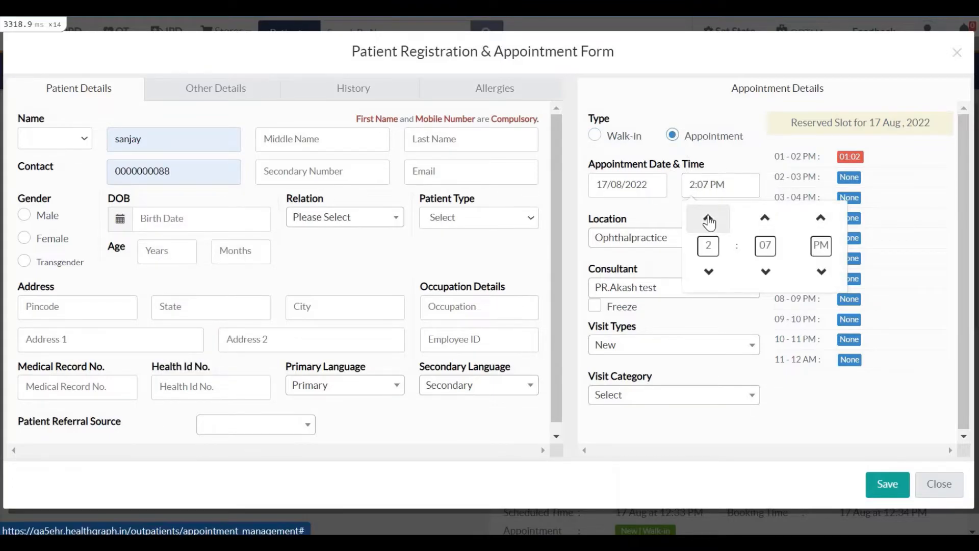
{"action": "left_click", "coordinate": [708, 218]}
{"action": "left_click", "coordinate": [886, 485]}
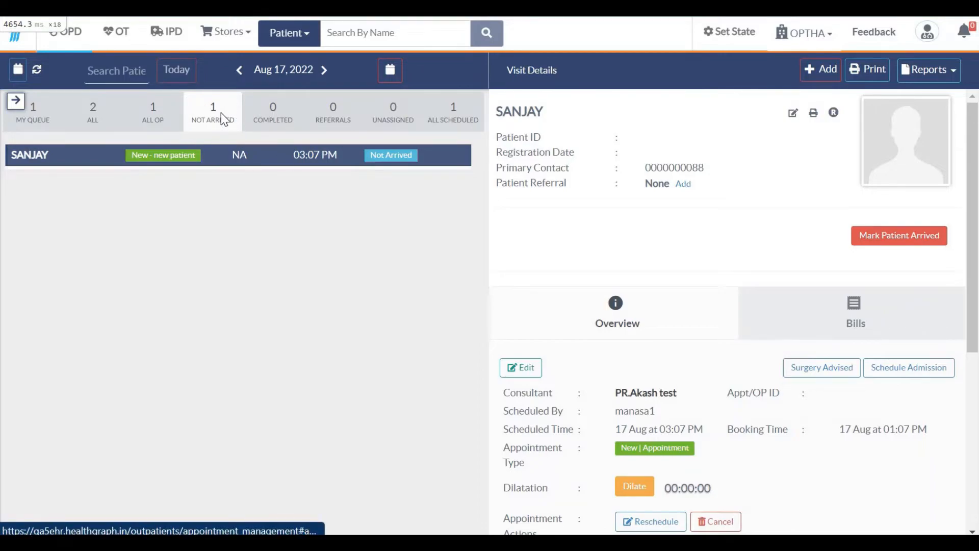
{"action": "left_click", "coordinate": [455, 120]}
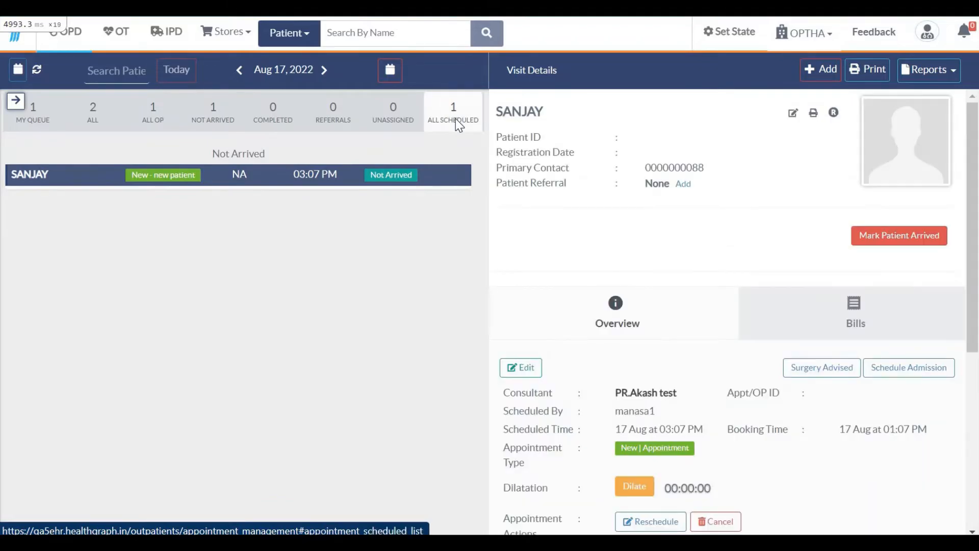
{"action": "scroll", "coordinate": [561, 337], "scroll_direction": "down", "scroll_amount": 2}
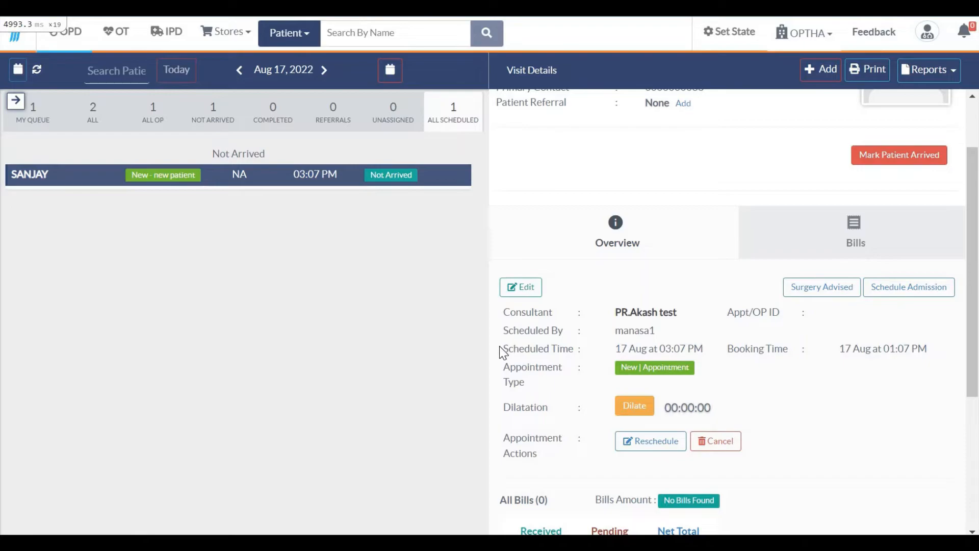
{"action": "triple_click", "coordinate": [562, 347]}
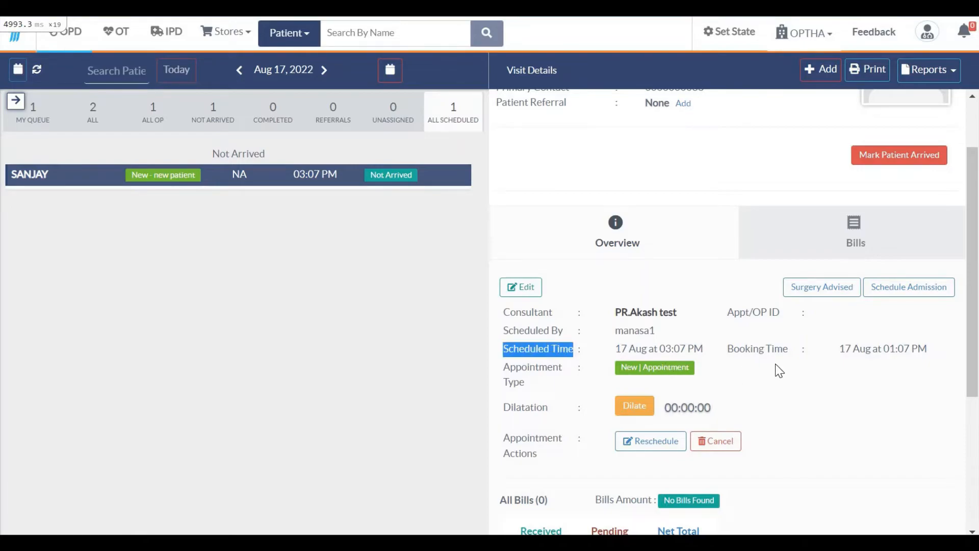
{"action": "left_click_drag", "start_coordinate": [731, 348], "coordinate": [796, 354]}
{"action": "left_click", "coordinate": [883, 361]}
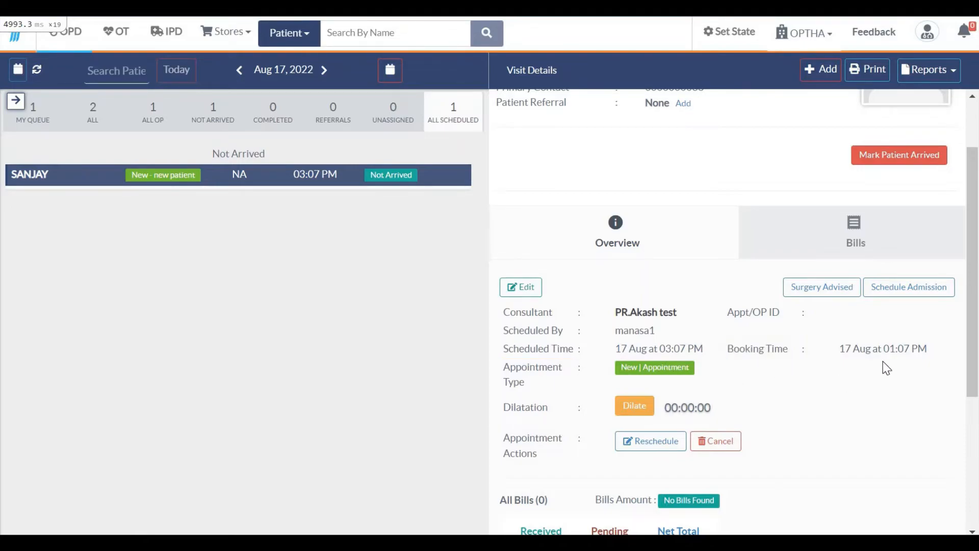
{"action": "left_click", "coordinate": [927, 352], "text": "shift"}
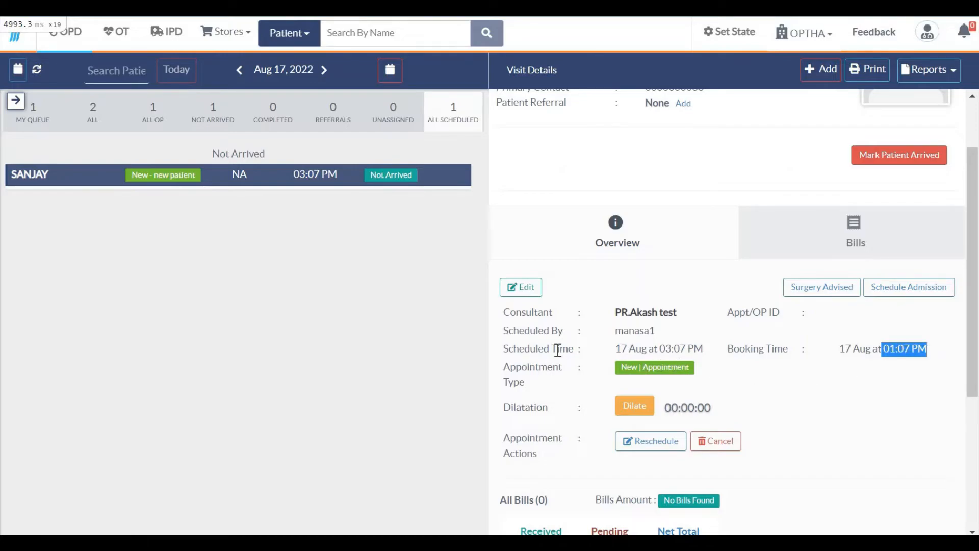
{"action": "left_click_drag", "start_coordinate": [521, 349], "coordinate": [569, 350]}
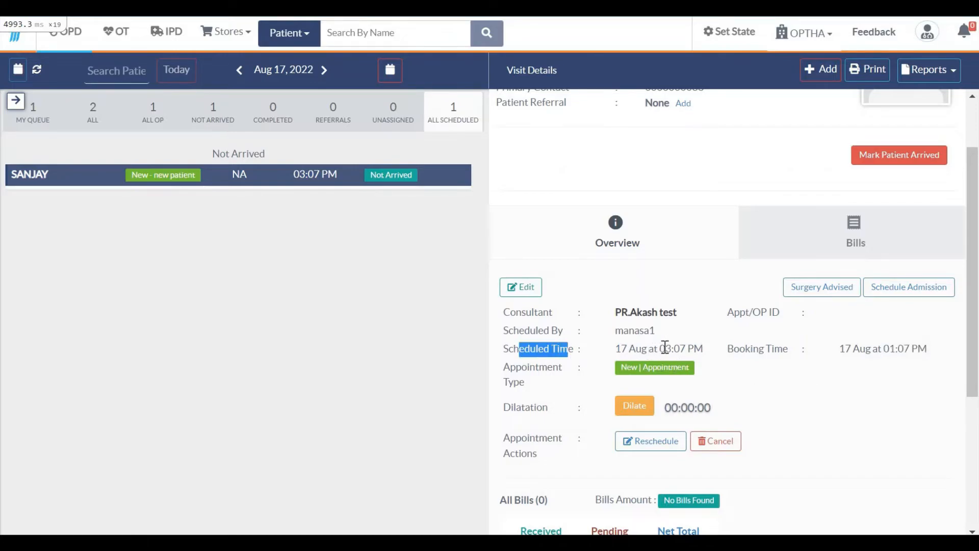
{"action": "left_click_drag", "start_coordinate": [665, 348], "coordinate": [724, 347]}
{"action": "left_click", "coordinate": [724, 352]}
{"action": "scroll", "coordinate": [553, 312], "scroll_direction": "up", "scroll_amount": 3}
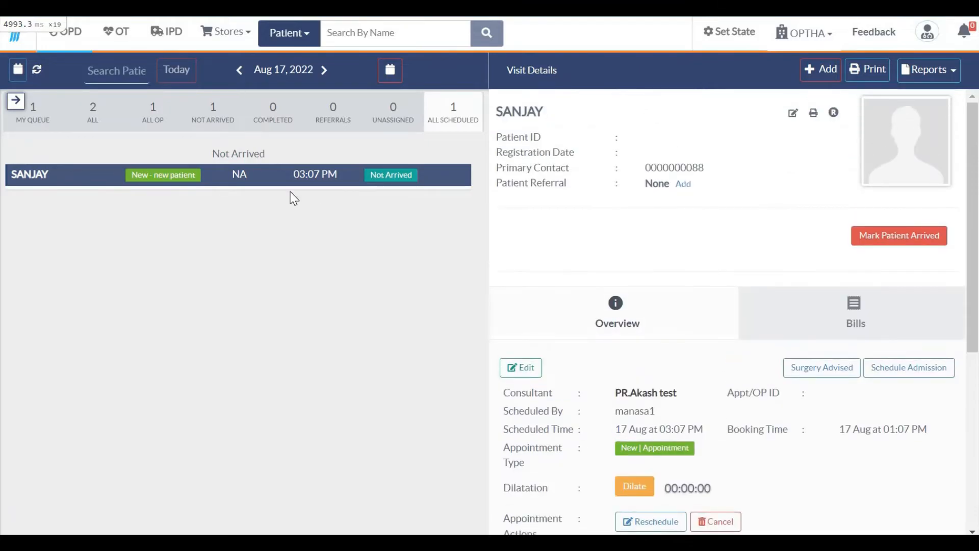
{"action": "left_click", "coordinate": [207, 123]}
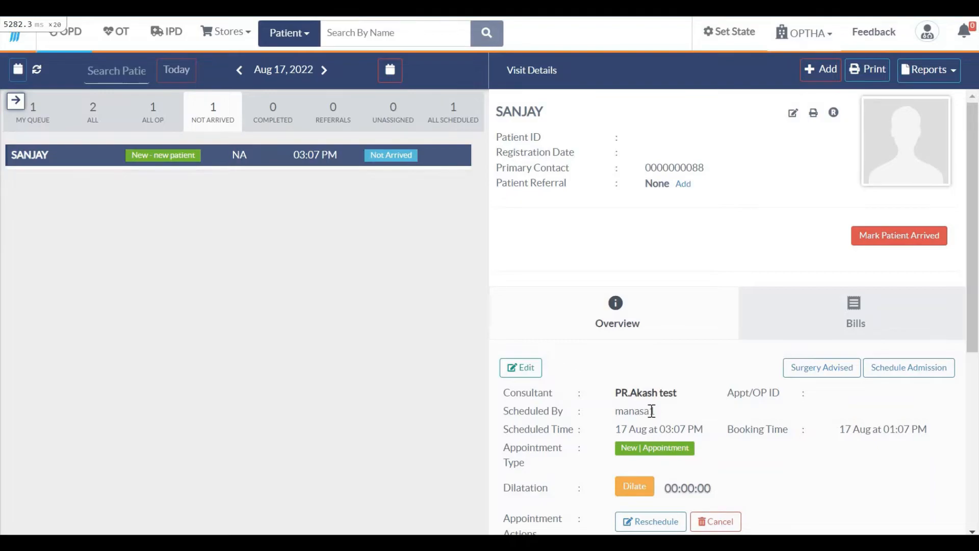
Mark the 03:07 PM appointment patient arrived and confirm it in the ALL OP list
{"action": "left_click", "coordinate": [910, 236]}
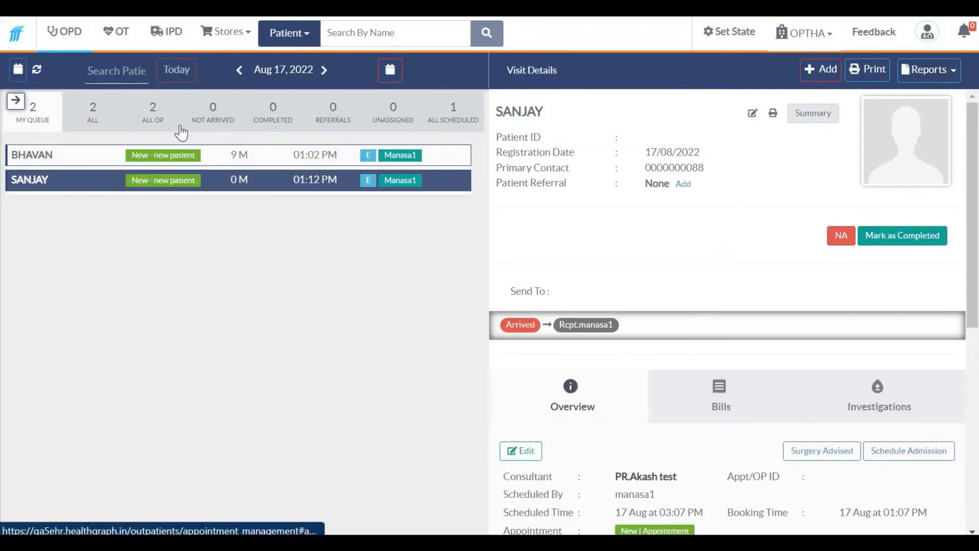
{"action": "left_click", "coordinate": [212, 123]}
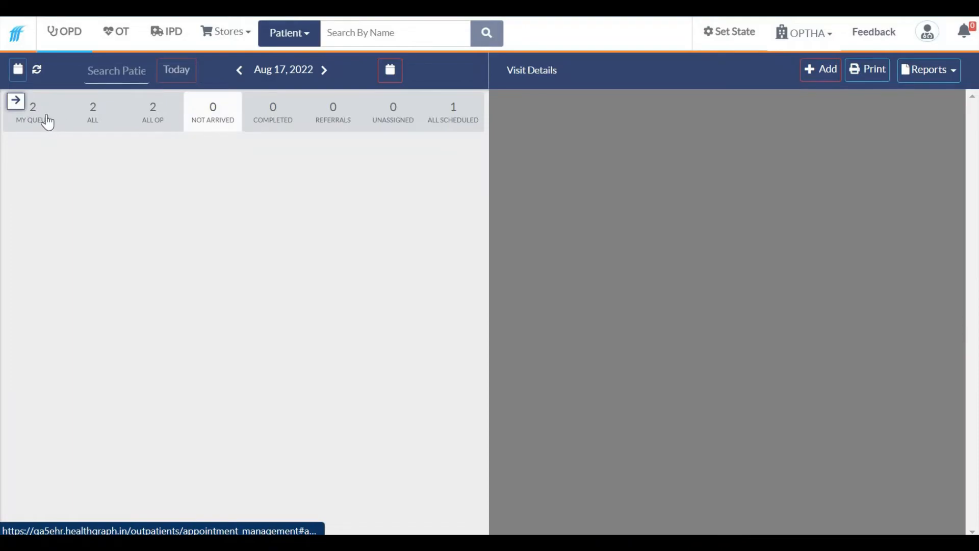
{"action": "left_click", "coordinate": [47, 116]}
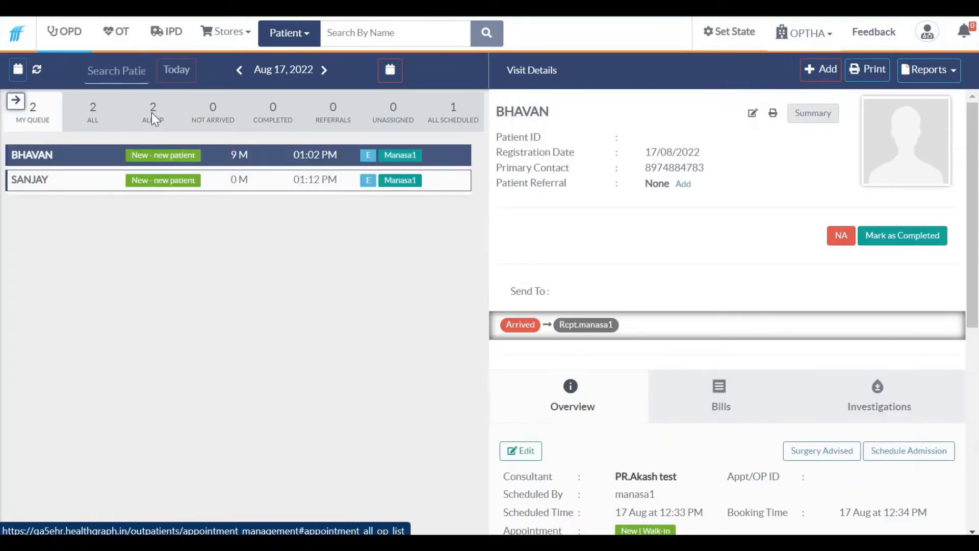
{"action": "left_click", "coordinate": [151, 112]}
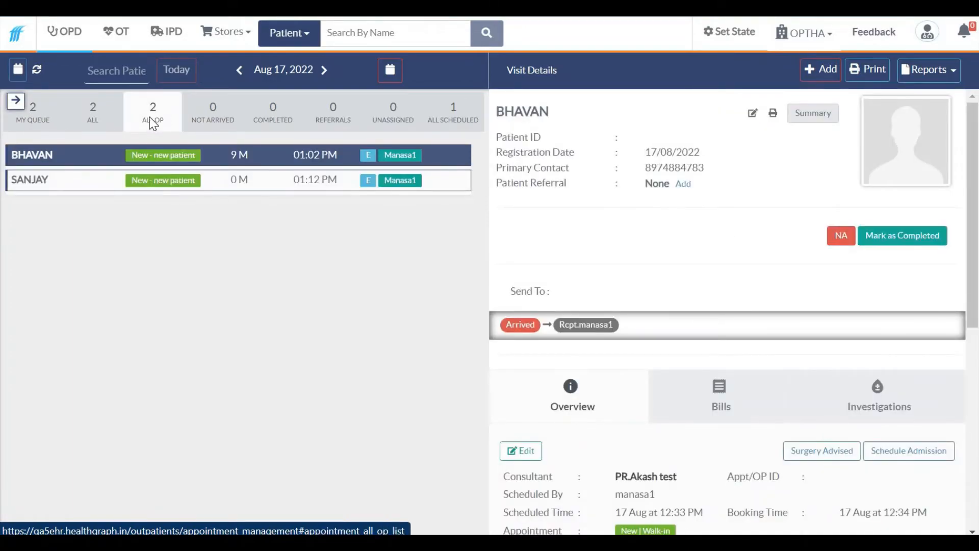
{"action": "left_click", "coordinate": [452, 123]}
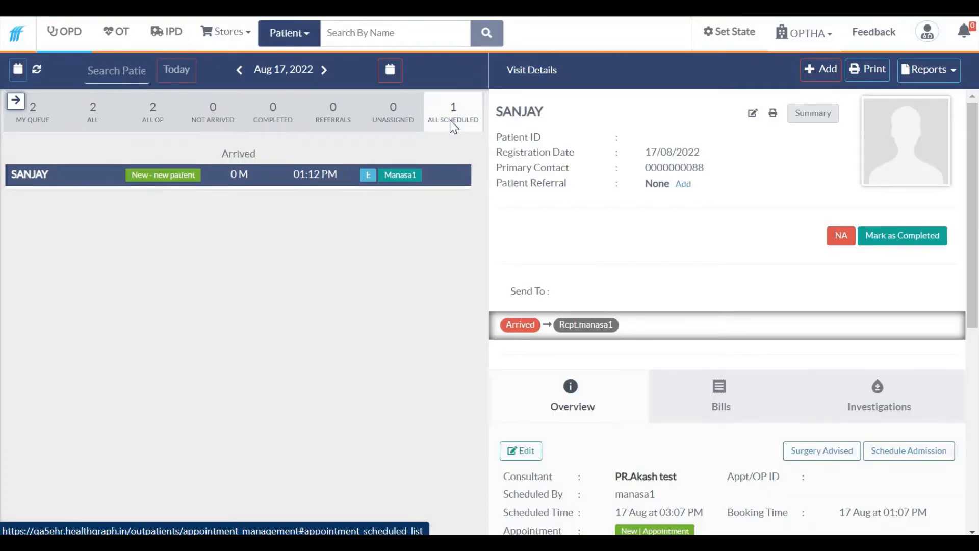
{"action": "left_click", "coordinate": [156, 121]}
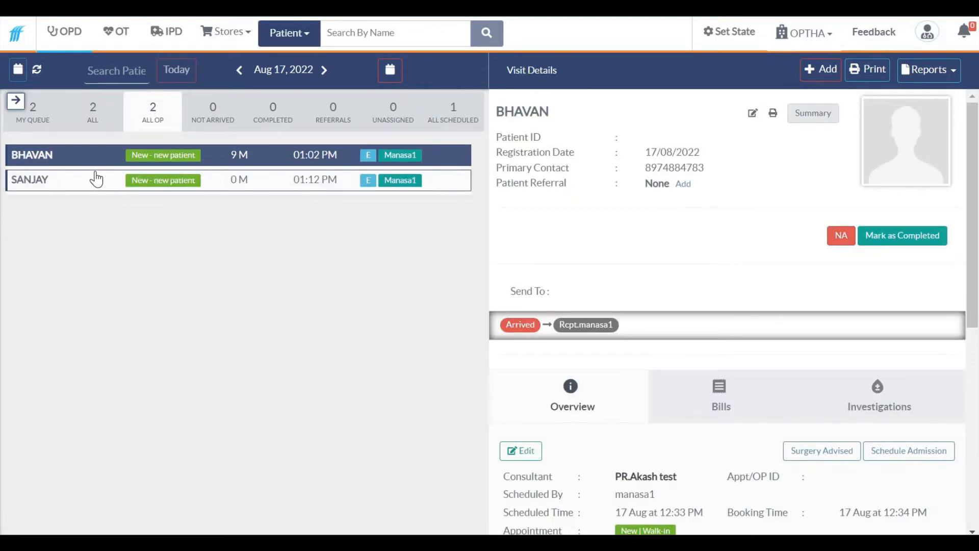
Mark the walk-in visit Completed, then select the appointment patient and complete it too
{"action": "left_click", "coordinate": [893, 235]}
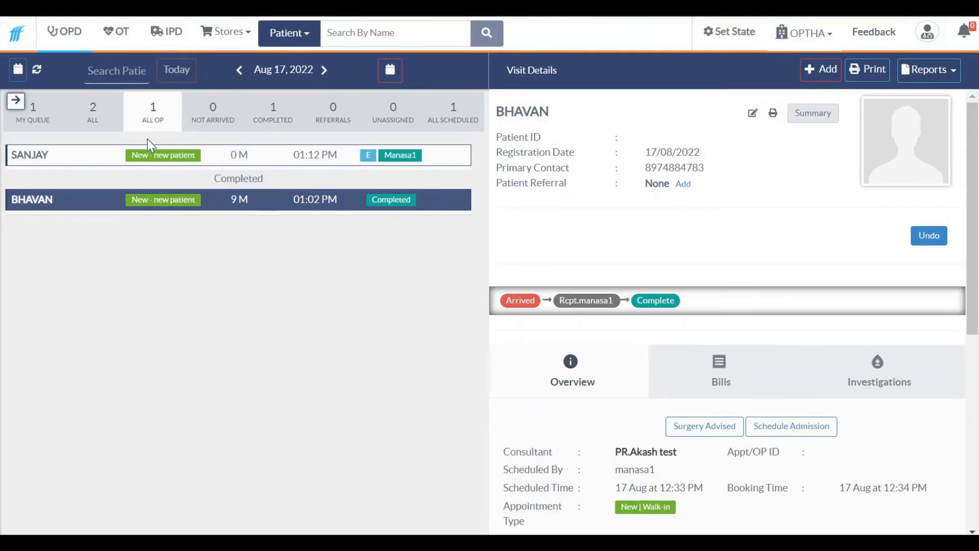
{"action": "left_click", "coordinate": [94, 113]}
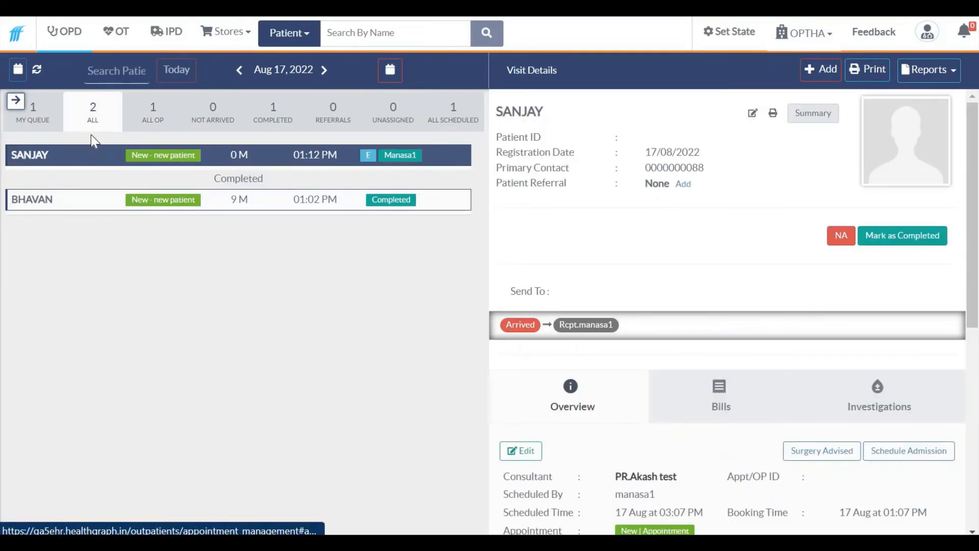
{"action": "left_click", "coordinate": [146, 117]}
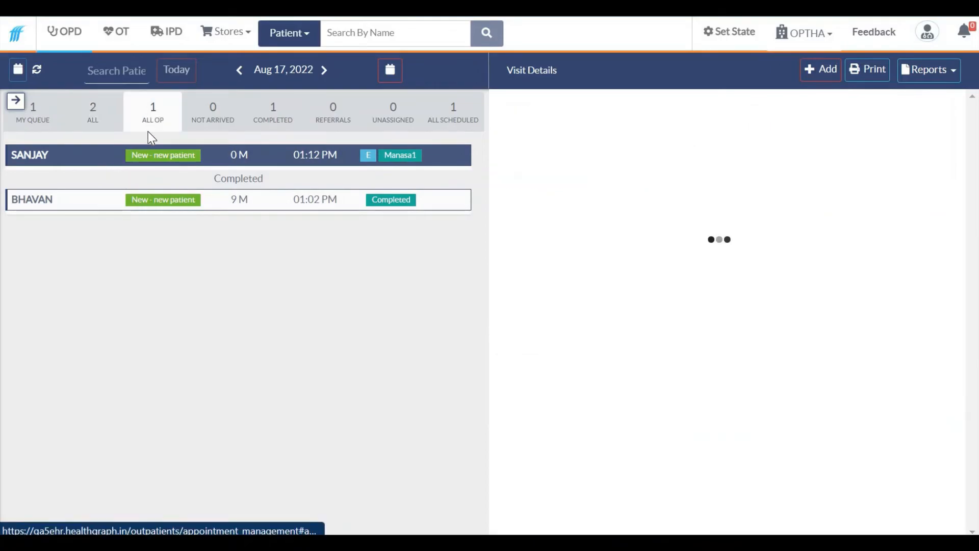
{"action": "left_click", "coordinate": [139, 107]}
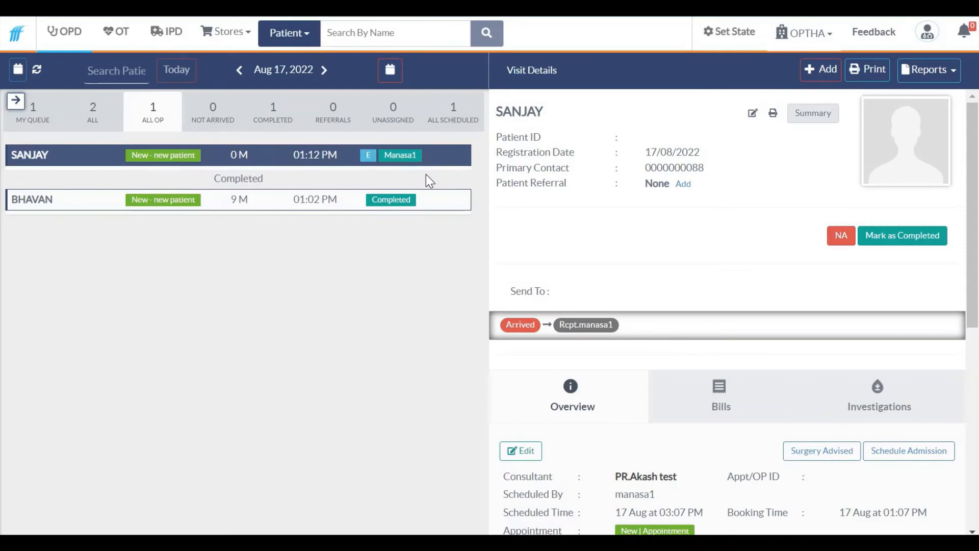
{"action": "left_click", "coordinate": [908, 238]}
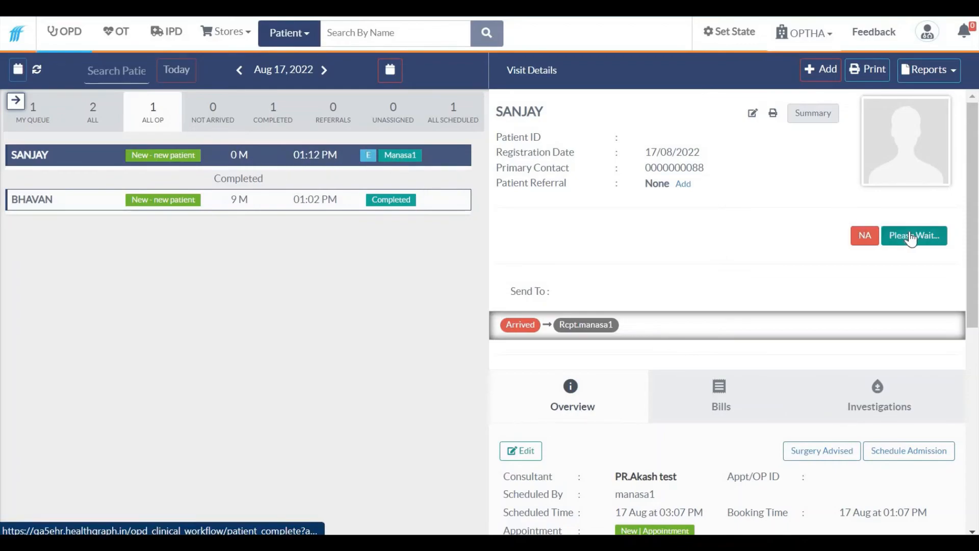